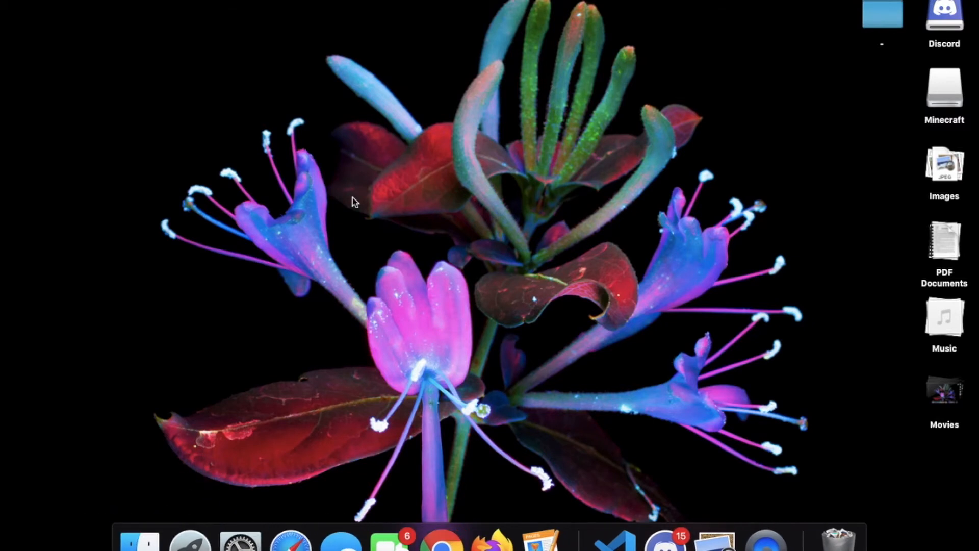
Open the Stickies app
{"action": "key", "text": "super+space"}
{"action": "type", "text": "stickies"}
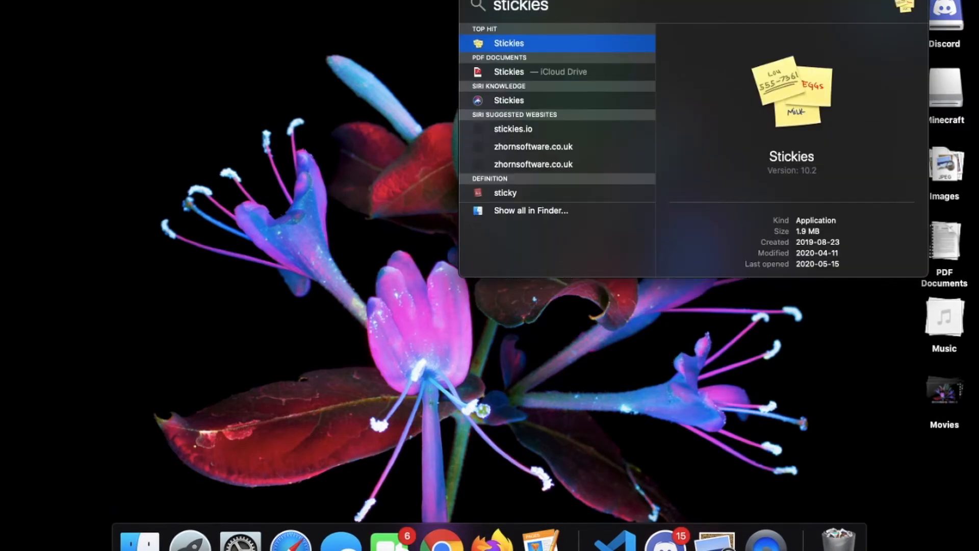
{"action": "key", "text": "Return"}
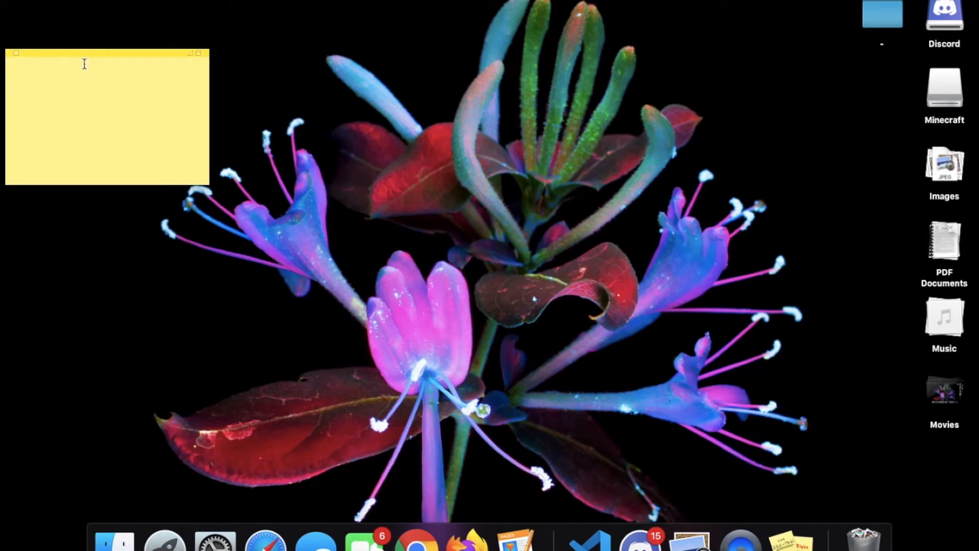
Enlarge the blank yellow note upward, in width and in height
{"action": "left_click_drag", "start_coordinate": [73, 45], "coordinate": [72, 1]}
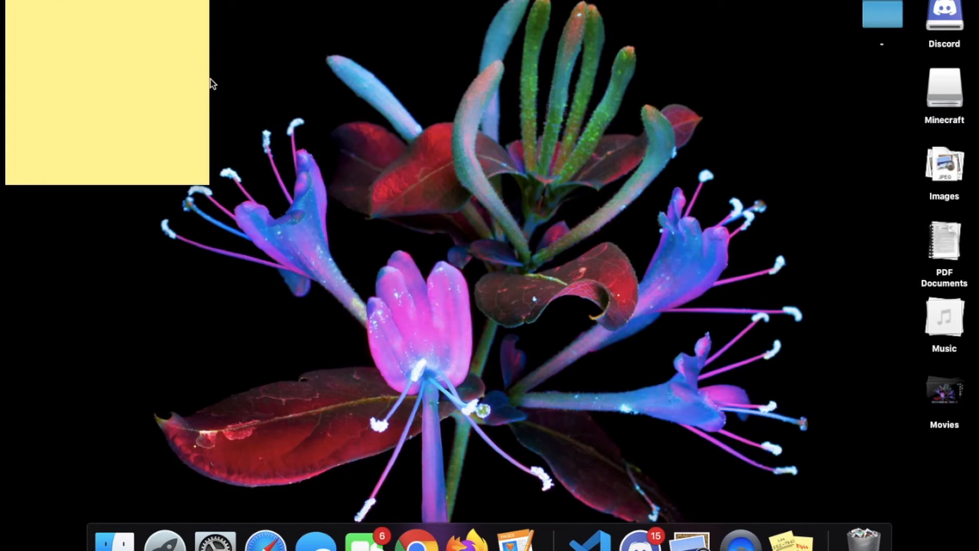
{"action": "left_click_drag", "start_coordinate": [211, 79], "coordinate": [300, 94]}
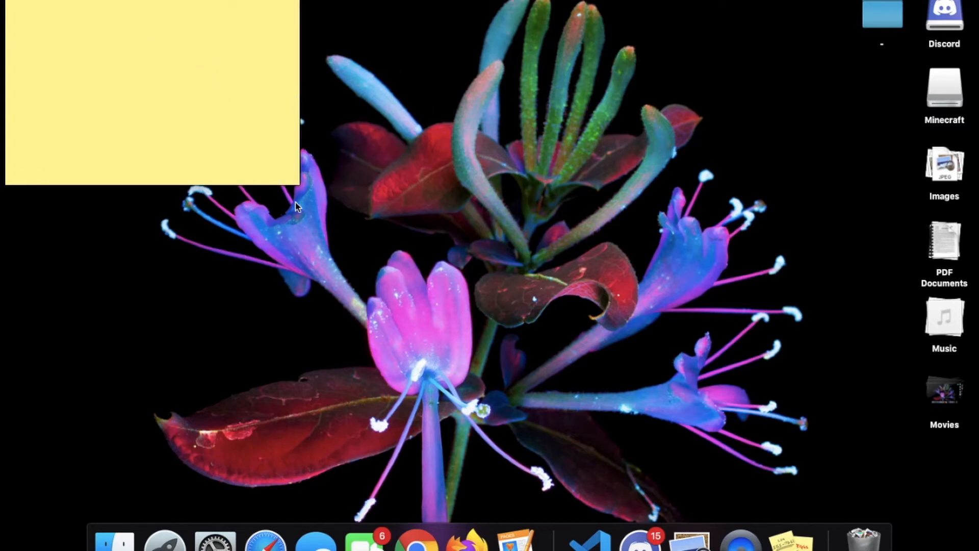
{"action": "left_click_drag", "start_coordinate": [297, 185], "coordinate": [321, 204]}
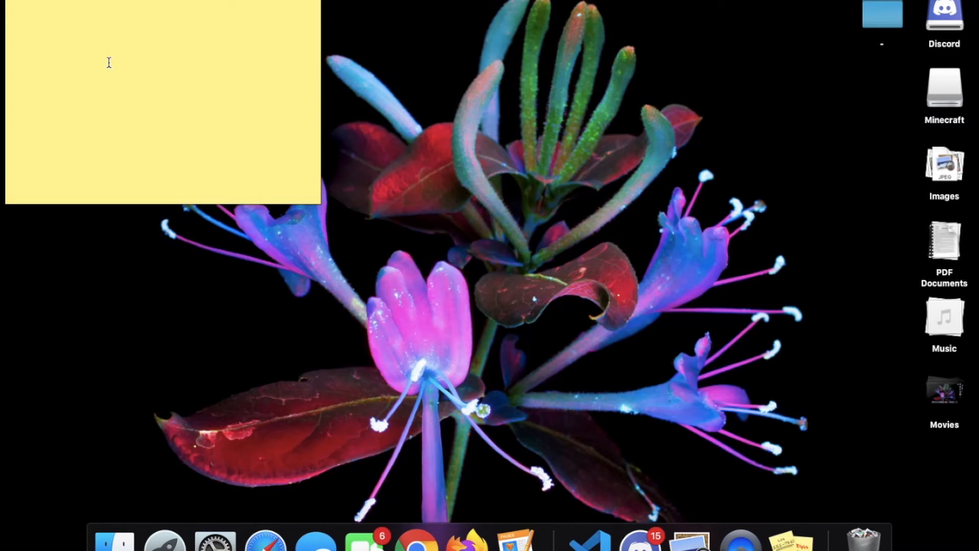
Enter the heading "To-Do List:" in the yellow note
{"action": "type", "text": "lo"}
{"action": "type", "text": "-Do List"}
{"action": "type", "text": ":"}
Select the "To-Do List:" heading and make its text bigger
{"action": "key", "text": "super+a"}
{"action": "key", "text": "super+plus"}
{"action": "key", "text": "super+plus"}
{"action": "key", "text": "super+plus"}
{"action": "key", "text": "super+plus"}
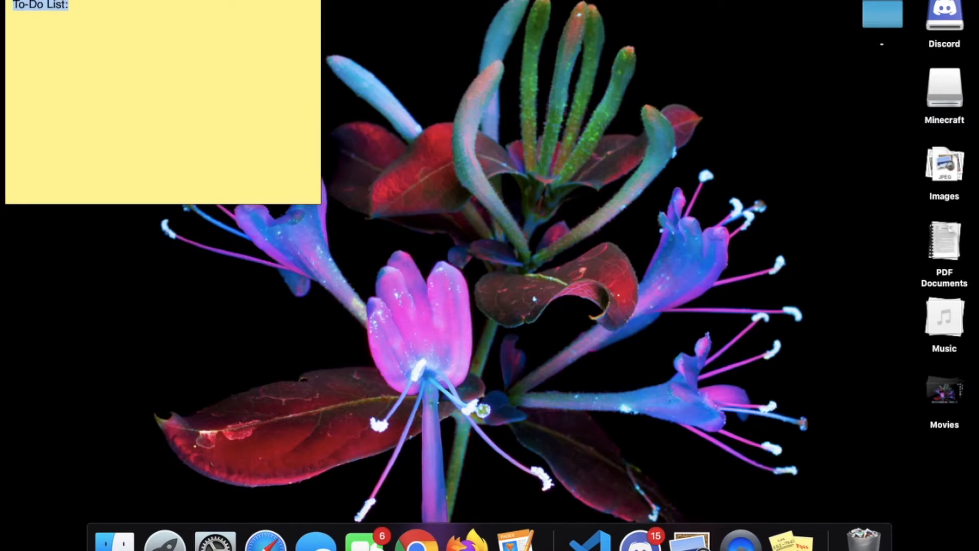
{"action": "left_click", "coordinate": [150, 0]}
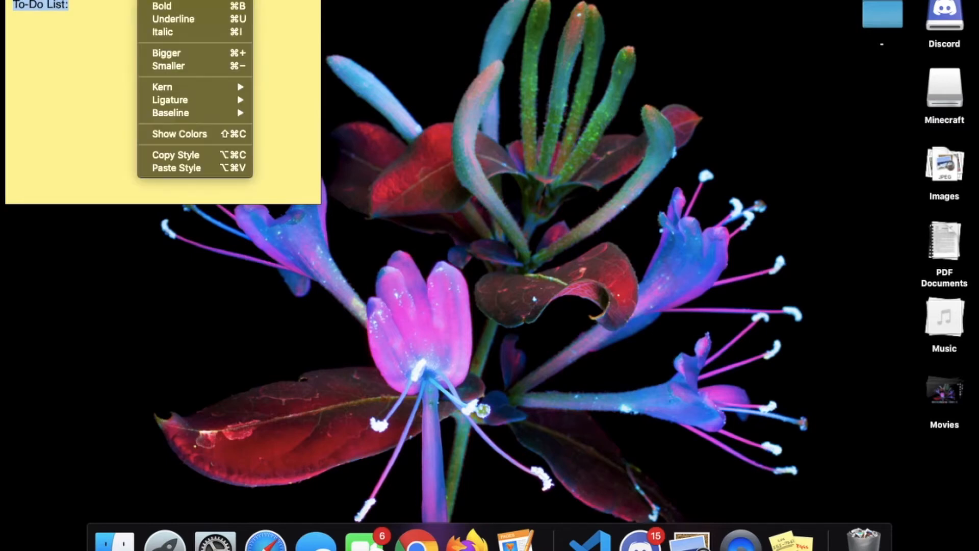
{"action": "left_click", "coordinate": [175, 53]}
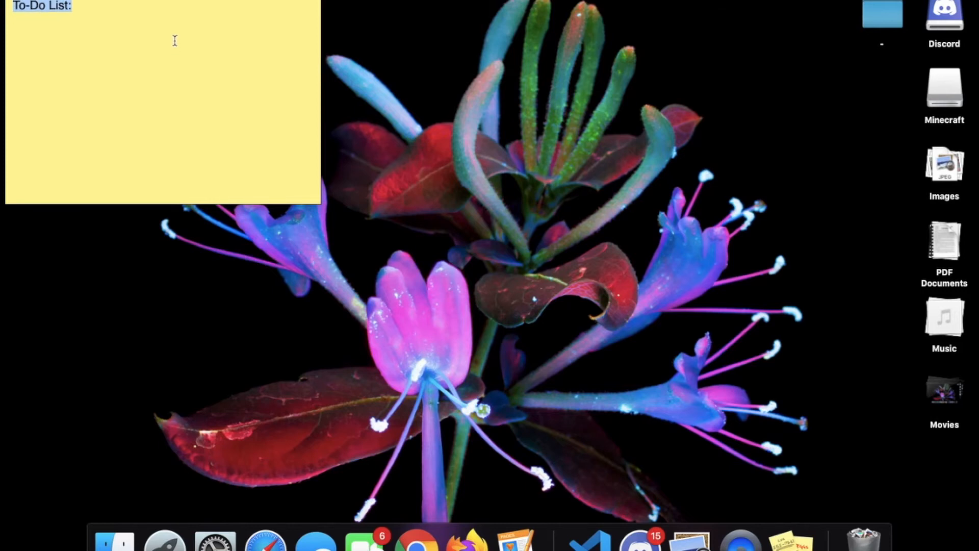
{"action": "left_click", "coordinate": [150, 0]}
{"action": "left_click", "coordinate": [190, 55]}
Reduce the text size of the "To-Do List:" heading by two increments
{"action": "left_click", "coordinate": [150, 0]}
{"action": "left_click", "coordinate": [176, 65]}
{"action": "left_click", "coordinate": [144, 1]}
{"action": "left_click", "coordinate": [175, 65]}
{"action": "left_click", "coordinate": [141, 15]}
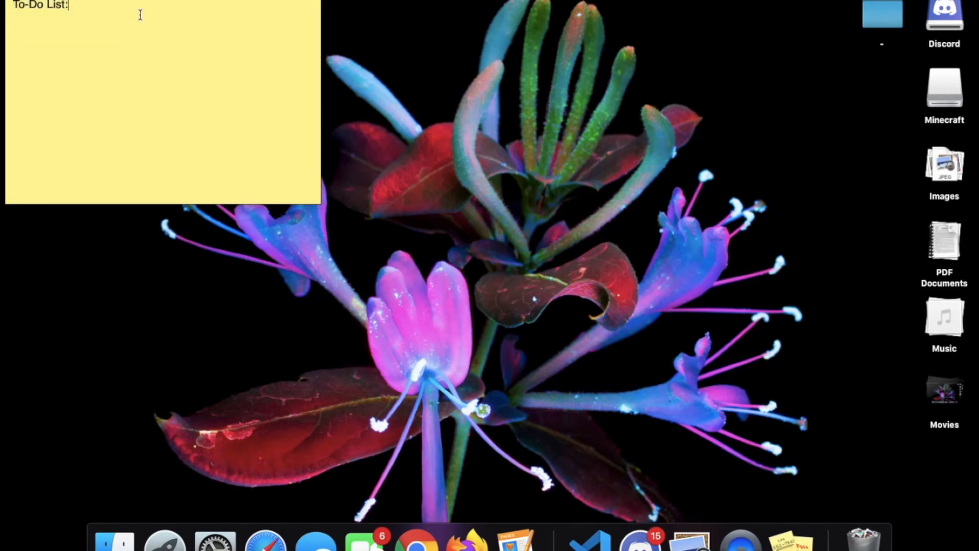
Add the item "1. Clean my garage" below the heading, leaving a blank line between them
{"action": "key", "text": "Return"}
{"action": "type", "text": "1."}
{"action": "type", "text": "Clean my garage"}
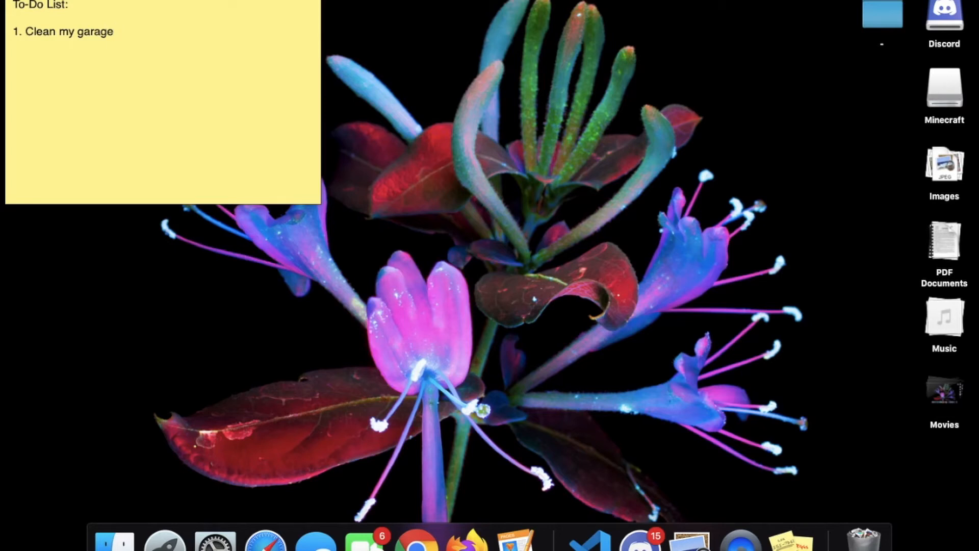
Change the text color of "1. Clean my garage" to red using the color wheel
{"action": "key", "text": "shift+Up"}
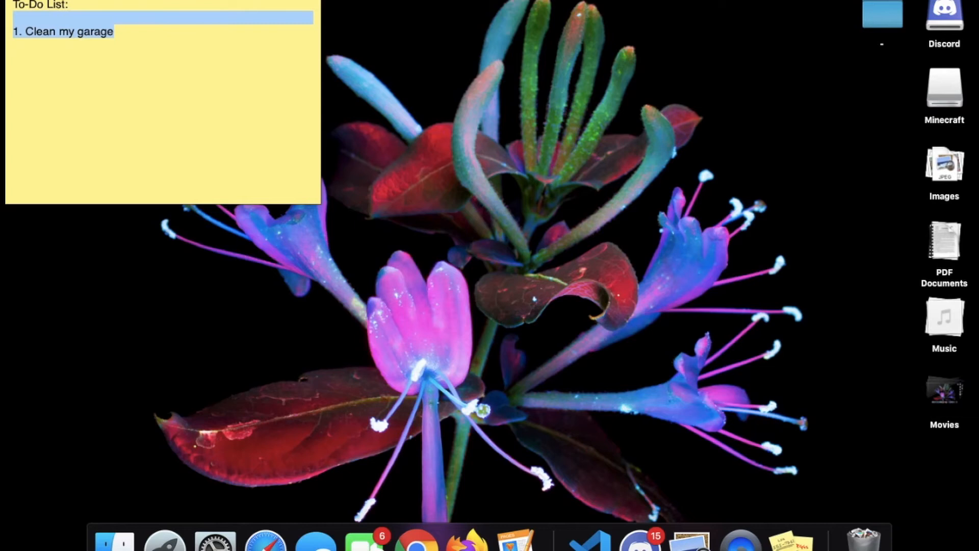
{"action": "left_click", "coordinate": [152, 0]}
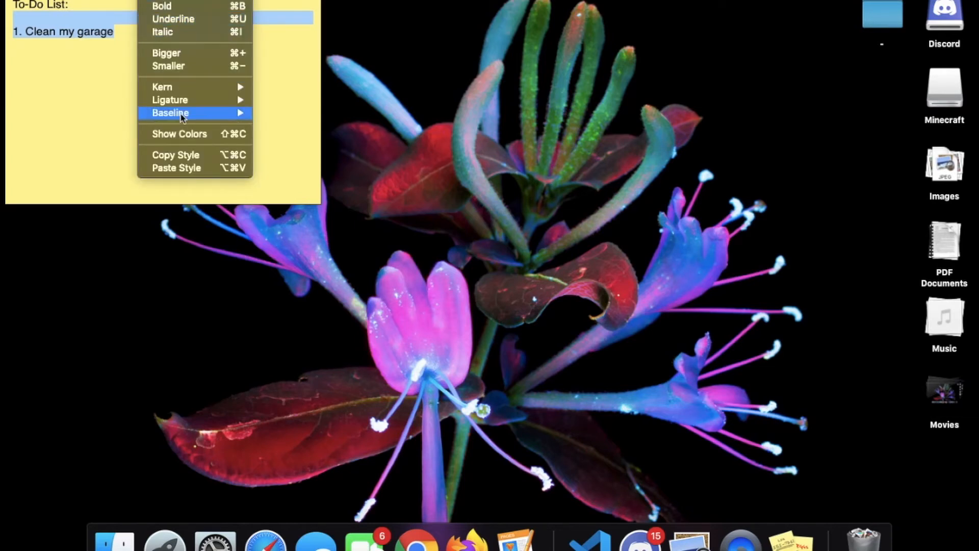
{"action": "left_click", "coordinate": [183, 139]}
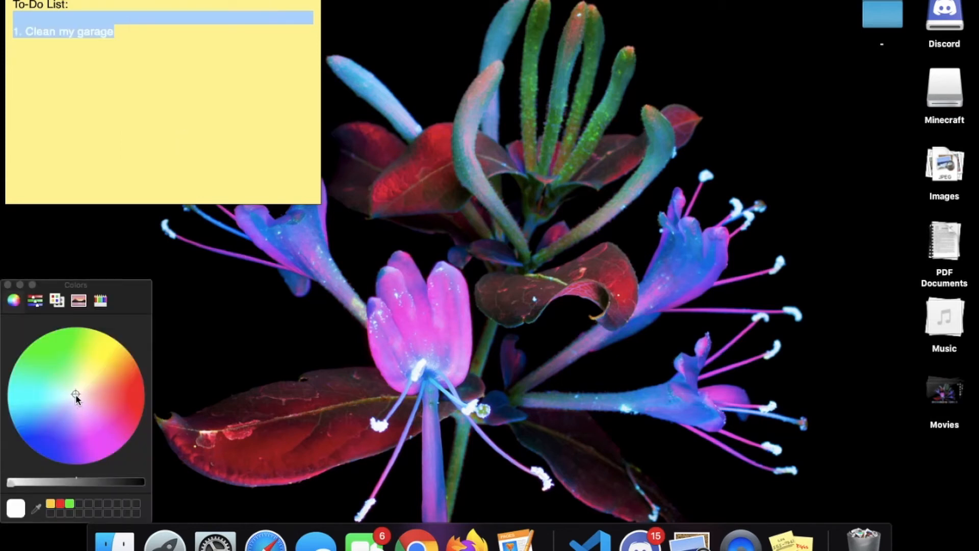
{"action": "left_click_drag", "start_coordinate": [75, 394], "coordinate": [162, 409]}
{"action": "left_click", "coordinate": [263, 329]}
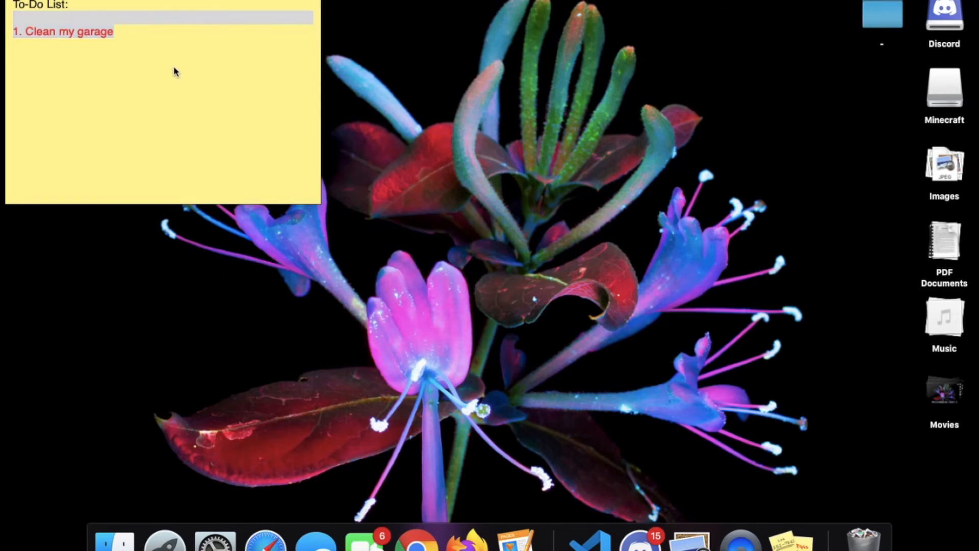
Add the item "2. Clean my Basement" on the line below the first item
{"action": "left_click", "coordinate": [167, 33]}
{"action": "left_click", "coordinate": [155, 32]}
{"action": "key", "text": "Return"}
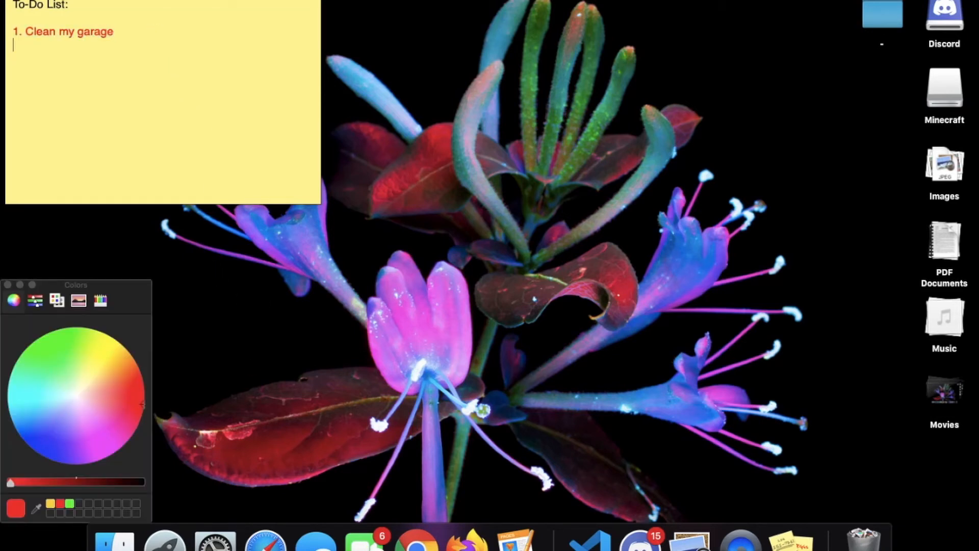
{"action": "type", "text": "2. Clean my Basement"}
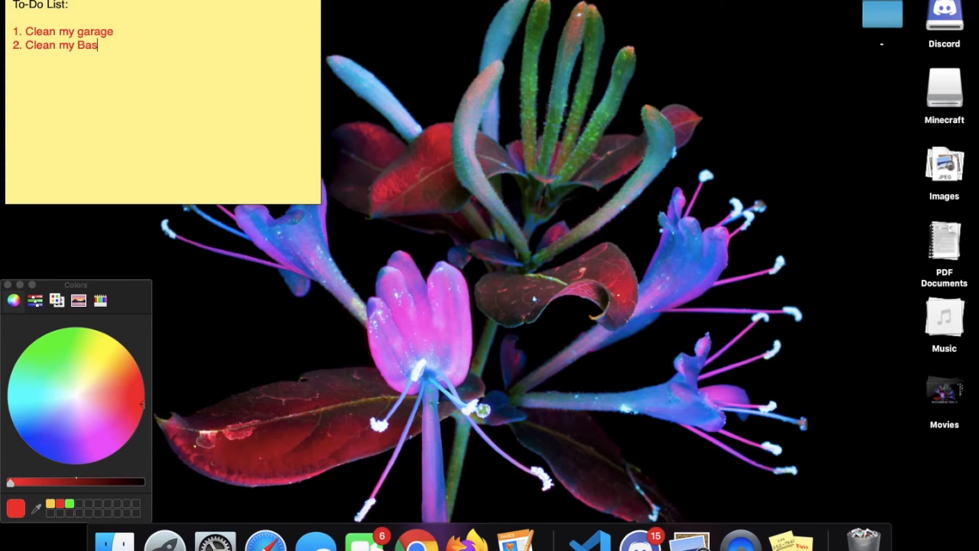
Change the text color of "2. Clean my Basement" to blue using the color wheel
{"action": "double_click", "coordinate": [127, 45]}
{"action": "left_click_drag", "start_coordinate": [134, 42], "coordinate": [3, 40]}
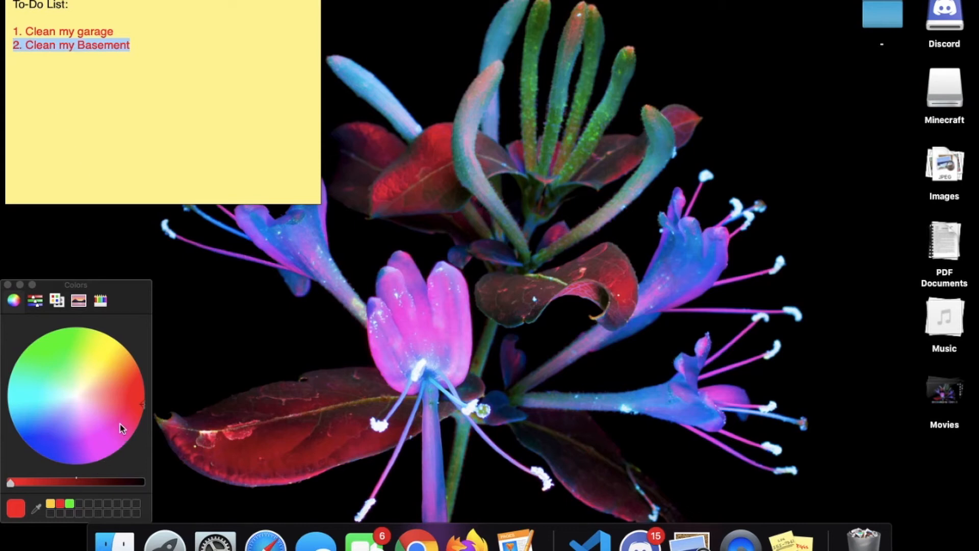
{"action": "left_click_drag", "start_coordinate": [137, 403], "coordinate": [48, 452]}
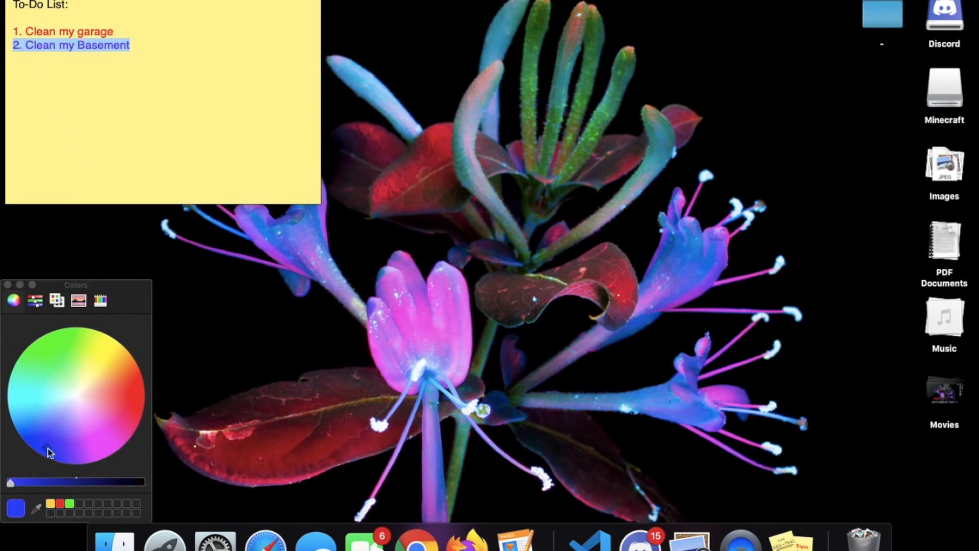
{"action": "left_click", "coordinate": [204, 316]}
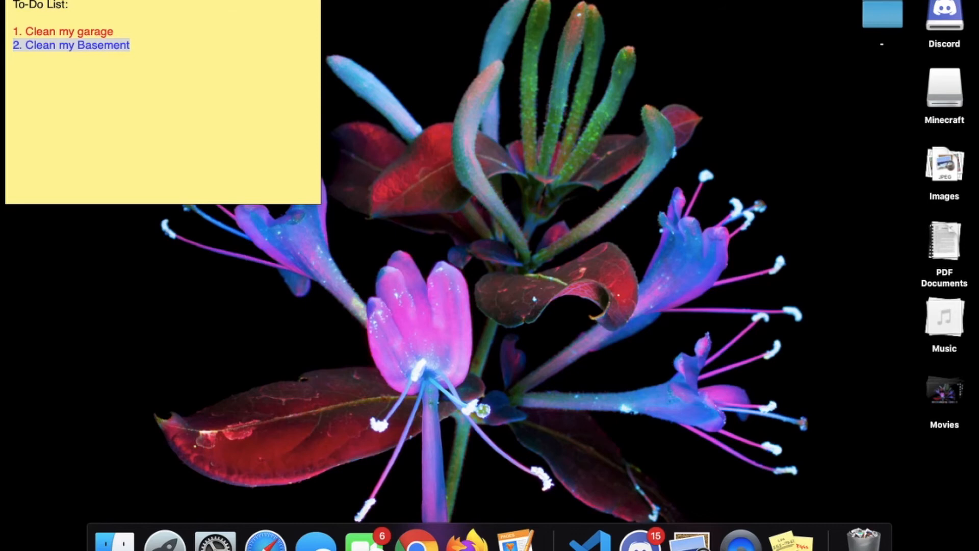
Format "2. Clean my Basement" as bold, underlined and italic, and close the color picker
{"action": "triple_click", "coordinate": [86, 45]}
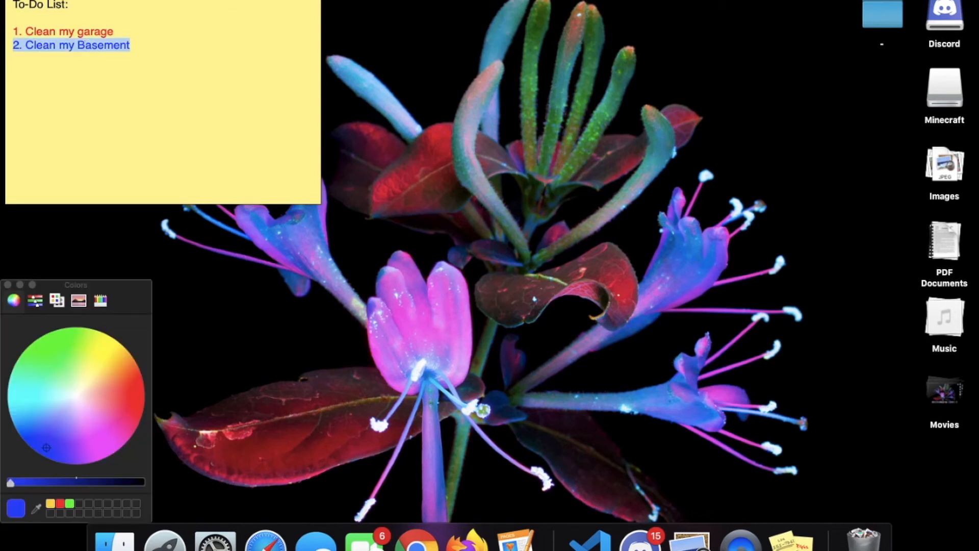
{"action": "left_click", "coordinate": [177, 0]}
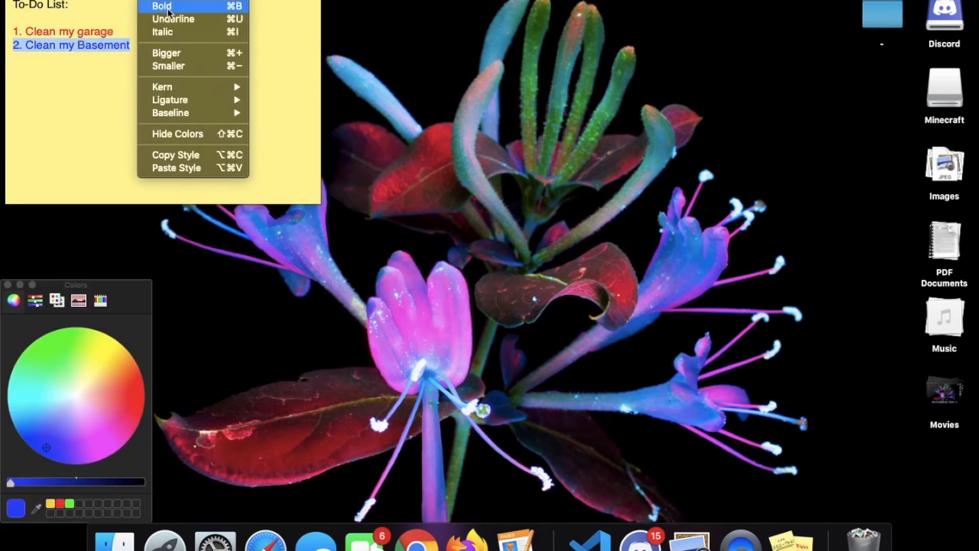
{"action": "left_click", "coordinate": [167, 7]}
{"action": "left_click", "coordinate": [152, 0]}
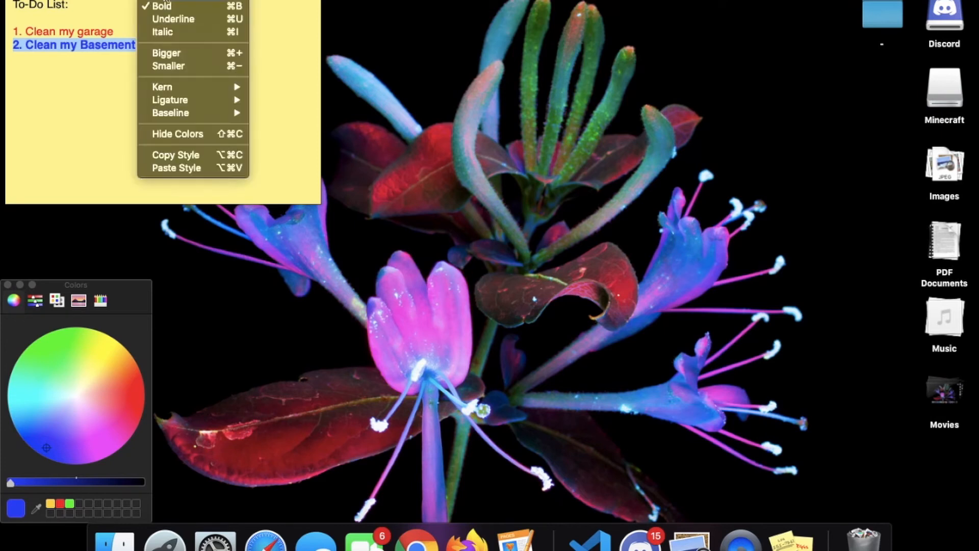
{"action": "left_click", "coordinate": [167, 19]}
{"action": "left_click", "coordinate": [152, 0]}
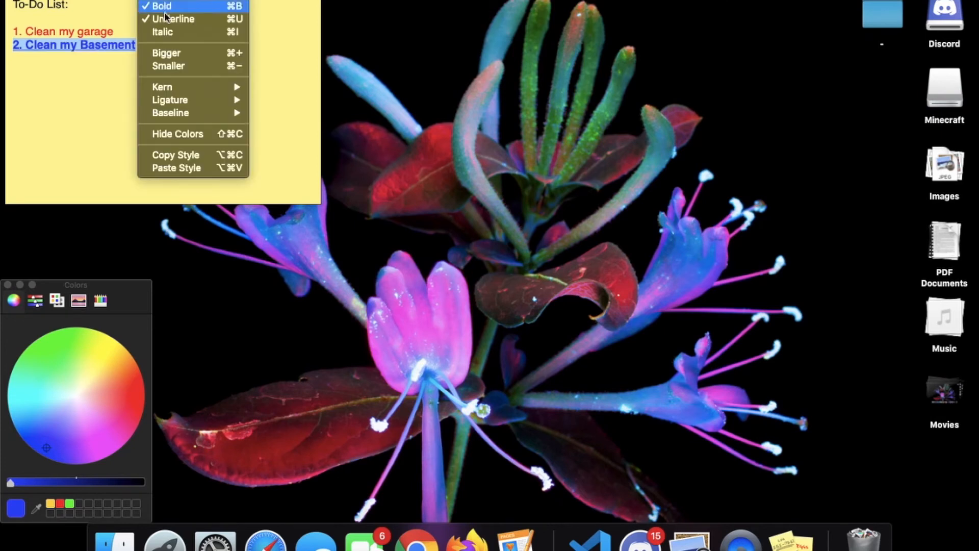
{"action": "left_click", "coordinate": [168, 31]}
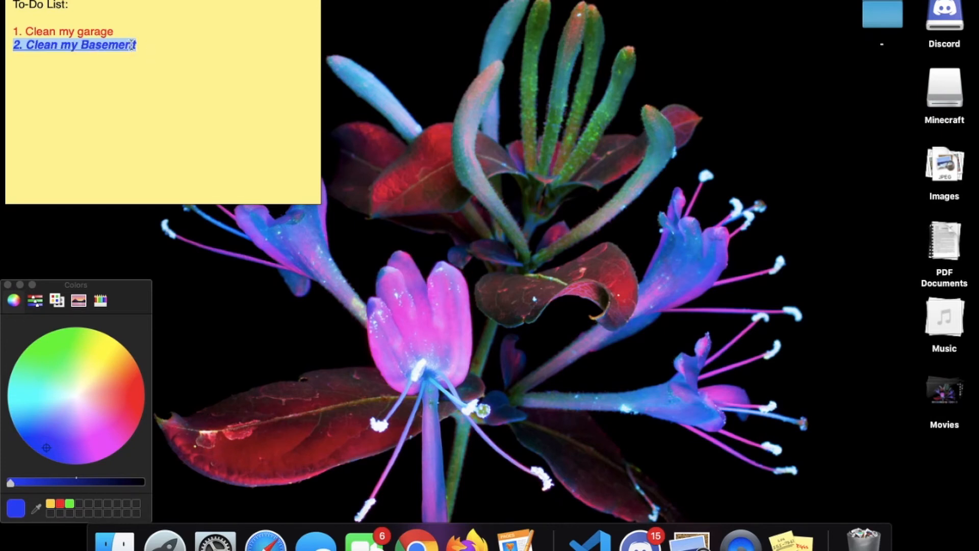
{"action": "left_click", "coordinate": [151, 51]}
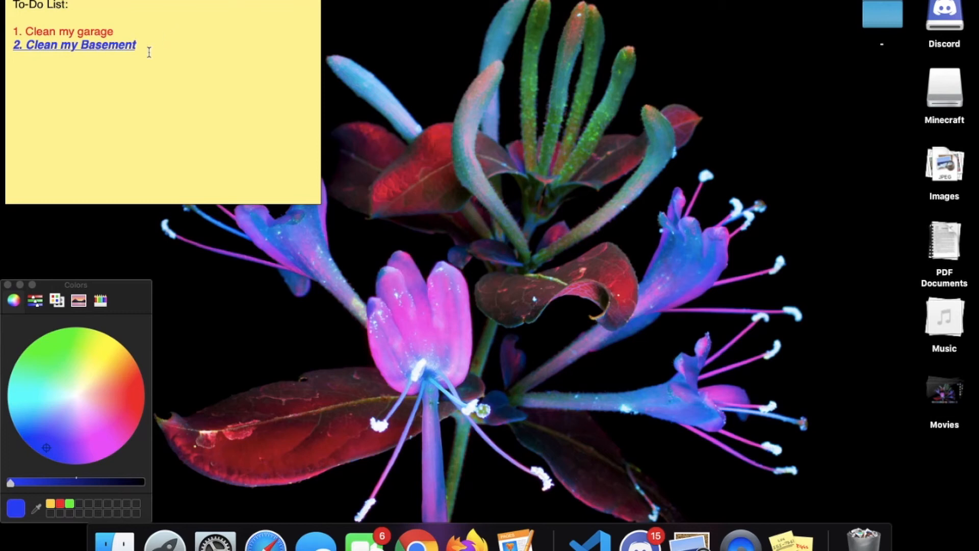
{"action": "left_click", "coordinate": [8, 284]}
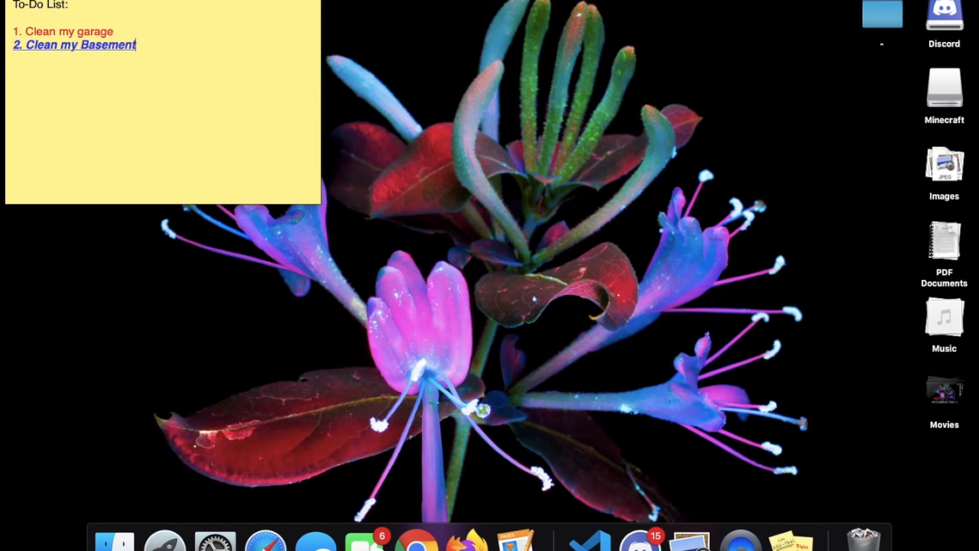
Create two new blank sticky notes
{"action": "left_click", "coordinate": [91, 0]}
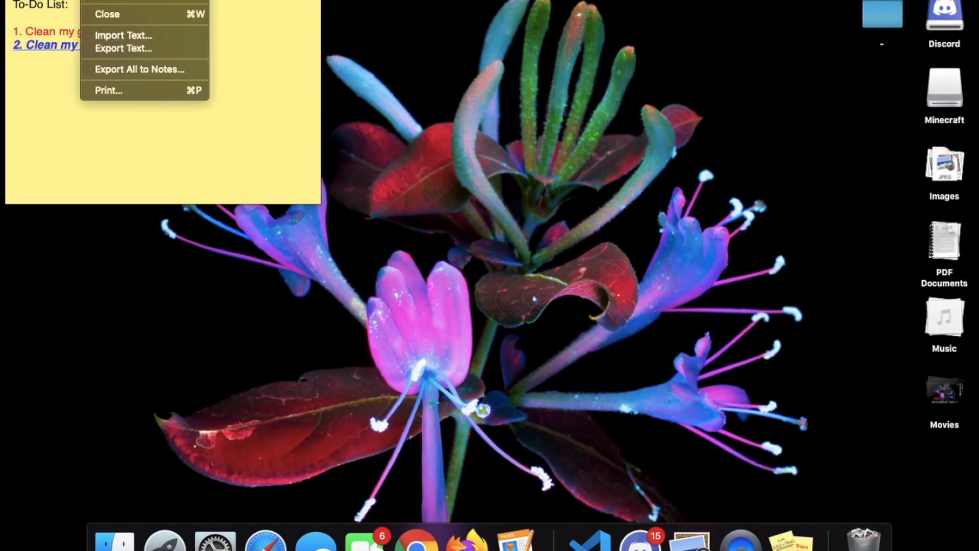
{"action": "left_click", "coordinate": [106, 1]}
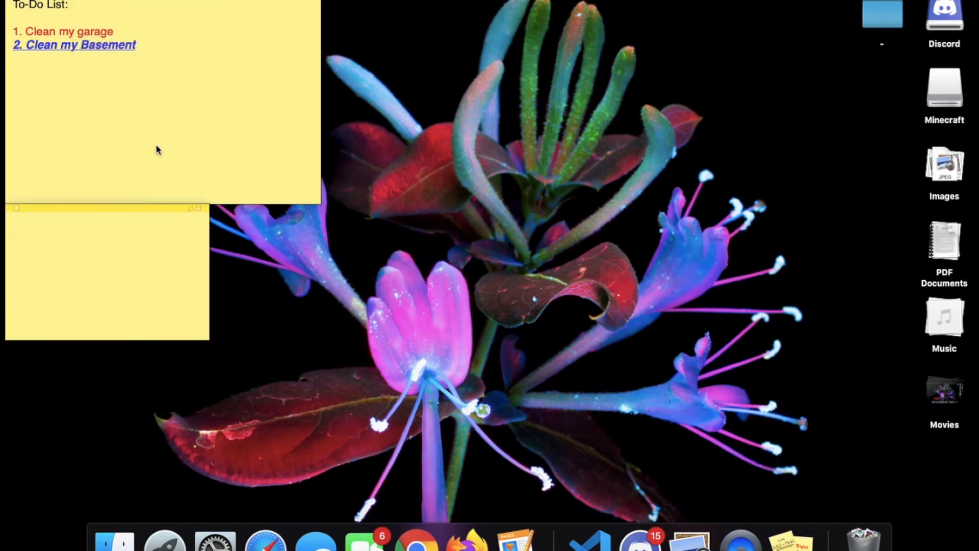
{"action": "key", "text": "super+n"}
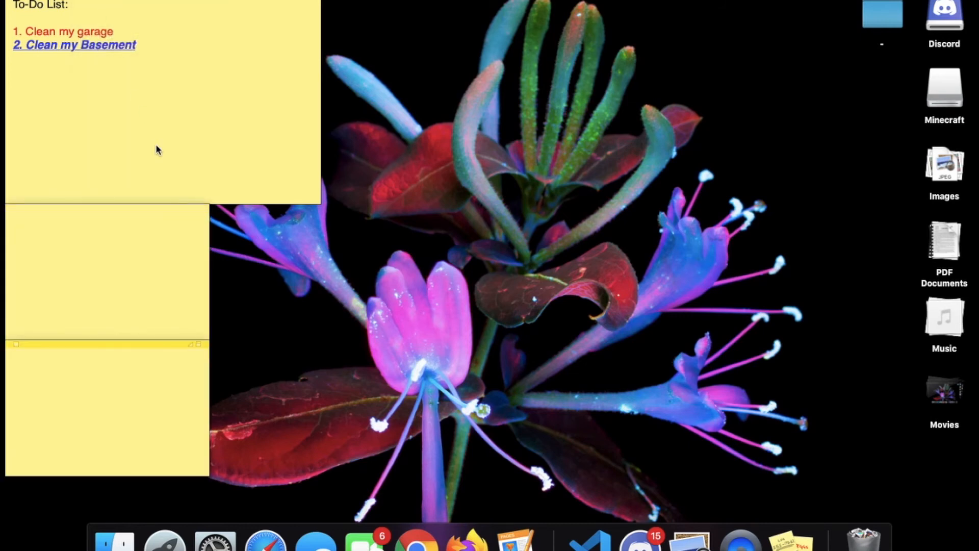
Set the first new note's color to green and the second new note's color to gray
{"action": "left_click", "coordinate": [147, 228]}
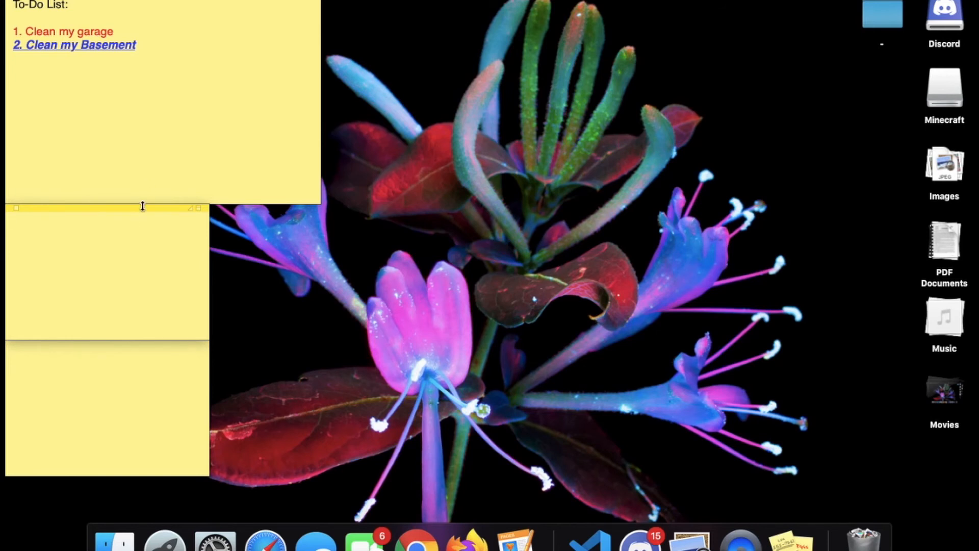
{"action": "left_click", "coordinate": [182, 0]}
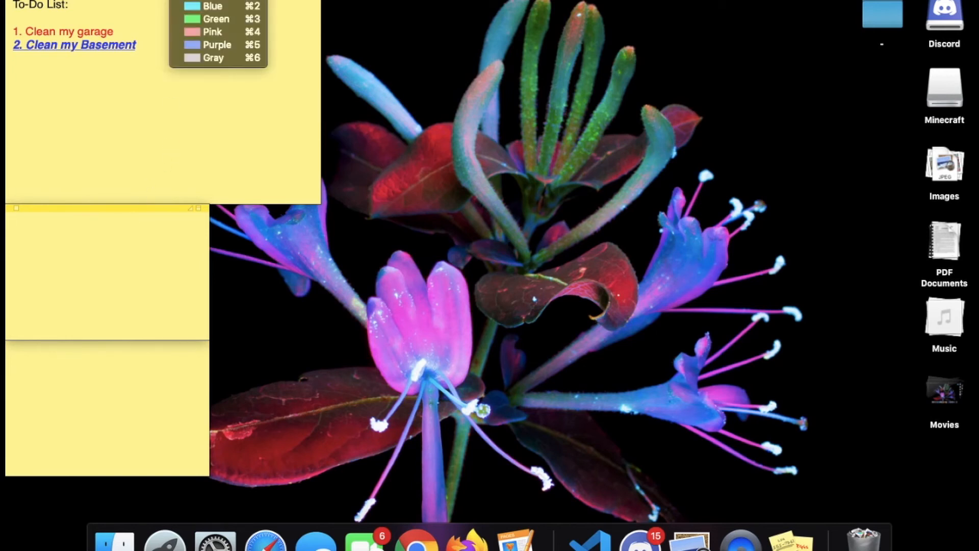
{"action": "left_click", "coordinate": [199, 19]}
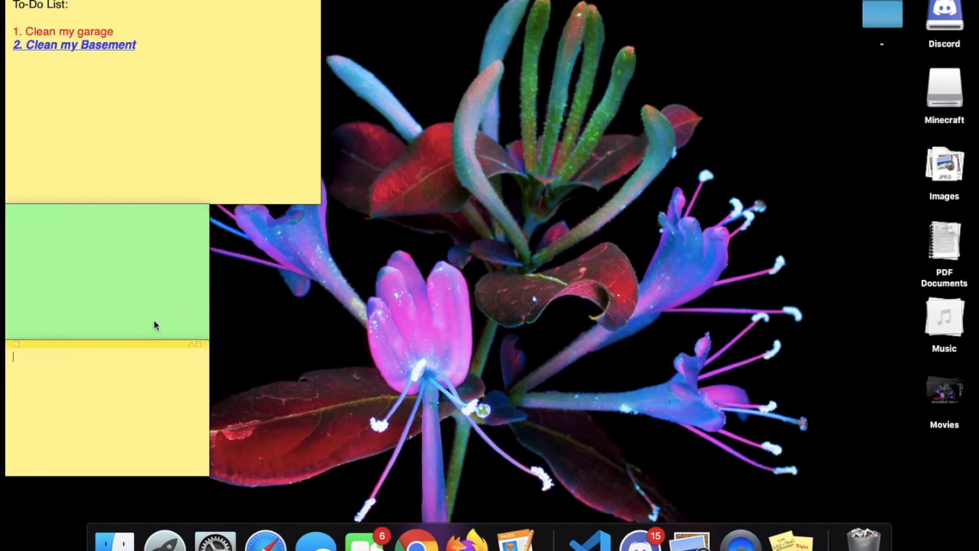
{"action": "left_click", "coordinate": [183, 0]}
{"action": "left_click", "coordinate": [206, 61]}
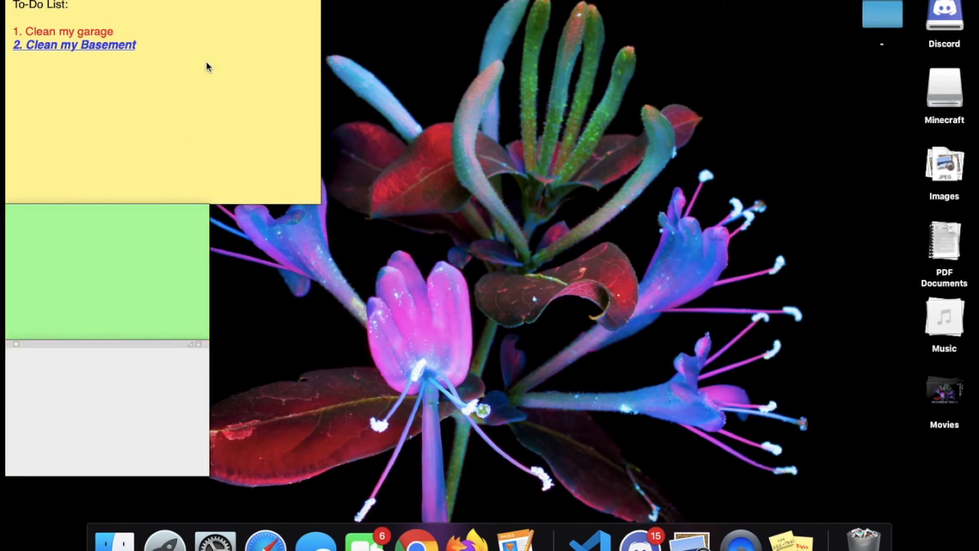
Collapse the yellow to-do note
{"action": "left_click", "coordinate": [209, 87]}
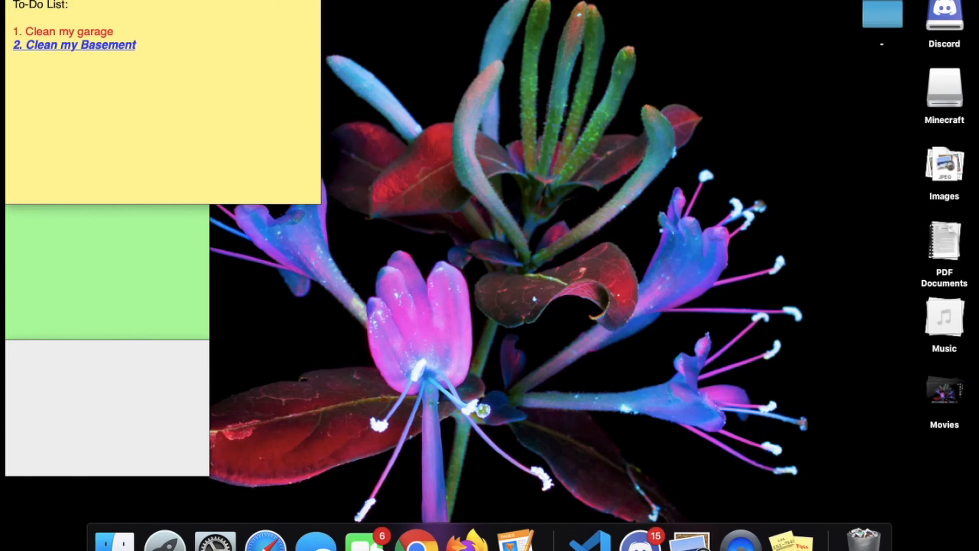
{"action": "left_click", "coordinate": [310, 0]}
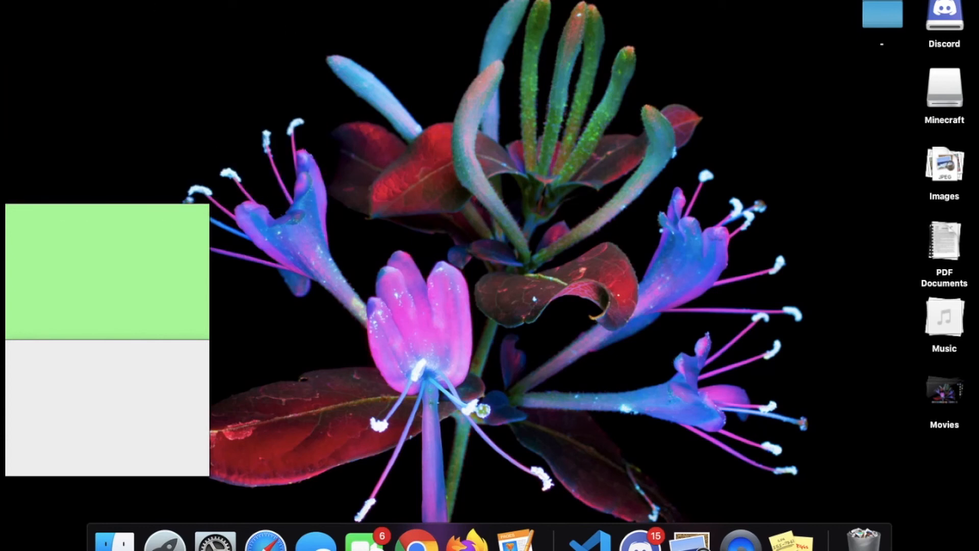
Enter "HW" in the green note and "School Notes" in the gray note
{"action": "left_click", "coordinate": [75, 238]}
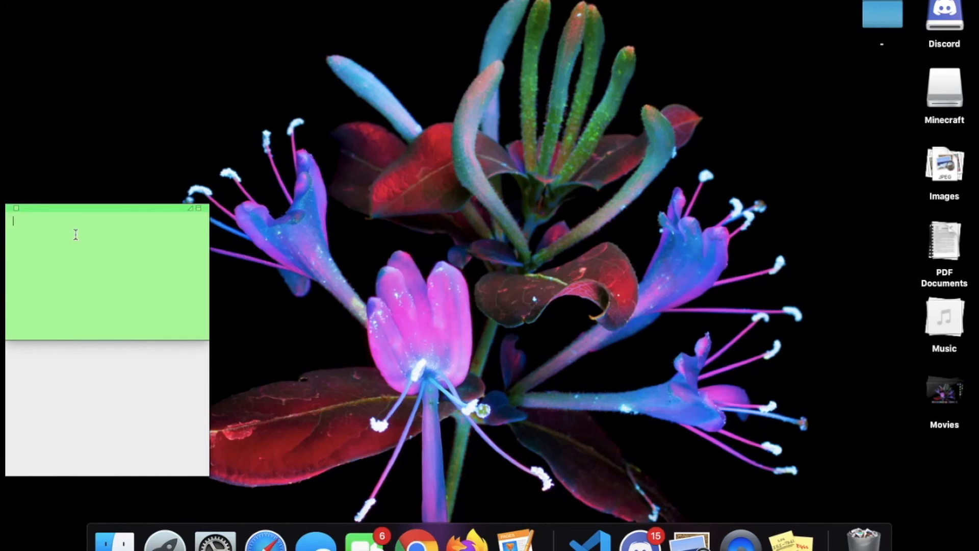
{"action": "type", "text": "HW"}
{"action": "left_click", "coordinate": [69, 372]}
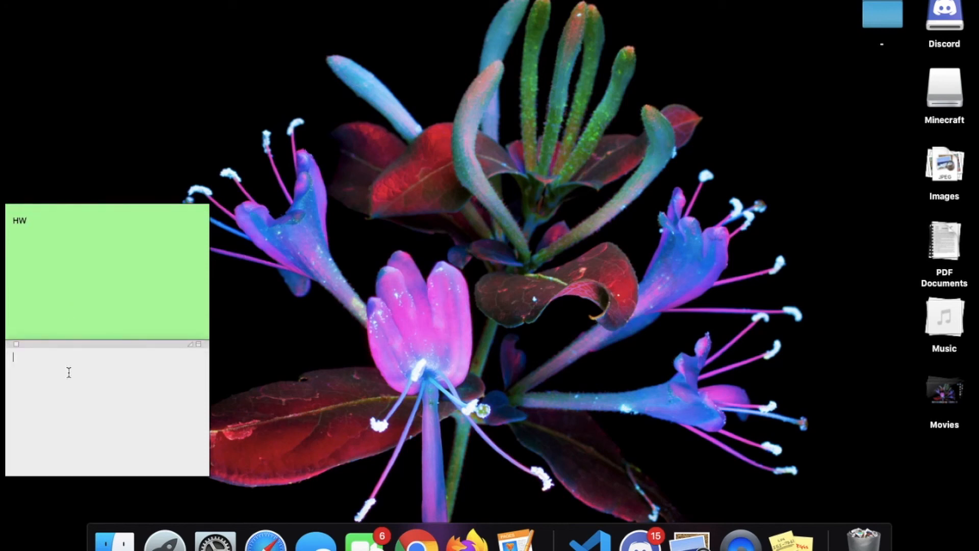
{"action": "type", "text": "School Not"}
{"action": "type", "text": "ws"}
{"action": "key", "text": "BackSpace"}
{"action": "key", "text": "BackSpace"}
{"action": "key", "text": "BackSpace"}
{"action": "type", "text": "ws"}
{"action": "key", "text": "BackSpace"}
{"action": "key", "text": "BackSpace"}
{"action": "type", "text": "es"}
{"action": "left_click", "coordinate": [264, 296]}
Collapse the green "HW" note and the gray "School Notes" note to their title bars
{"action": "left_click", "coordinate": [173, 277]}
{"action": "left_click", "coordinate": [199, 207]}
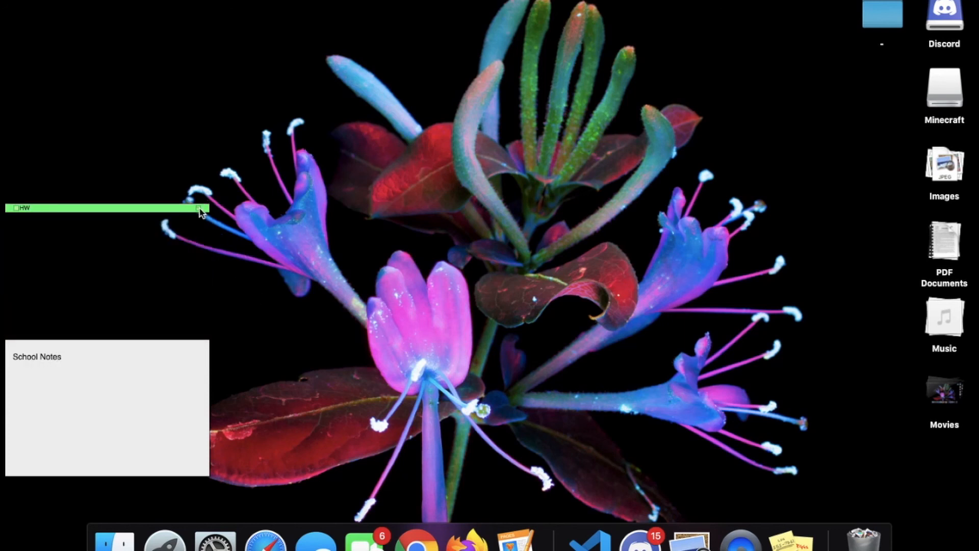
{"action": "left_click", "coordinate": [201, 349]}
{"action": "left_click", "coordinate": [199, 344]}
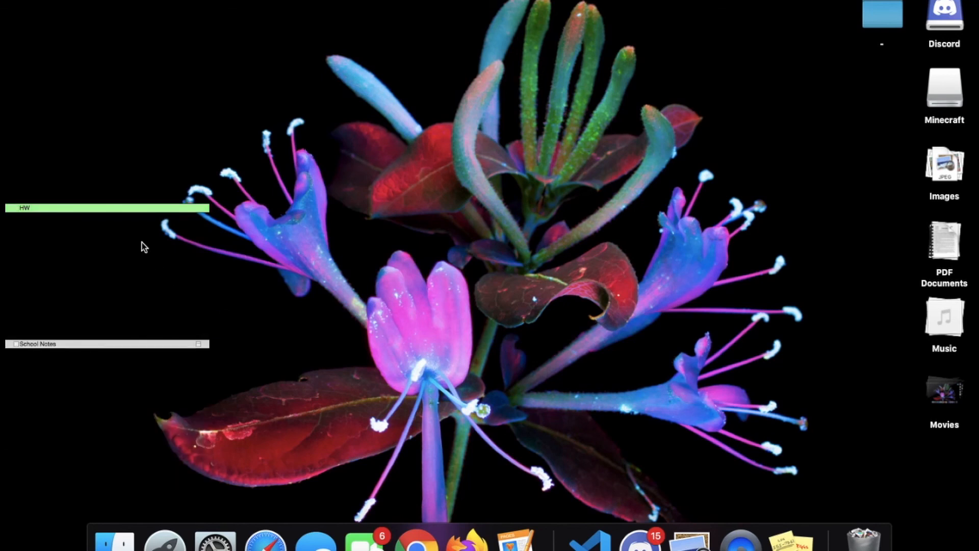